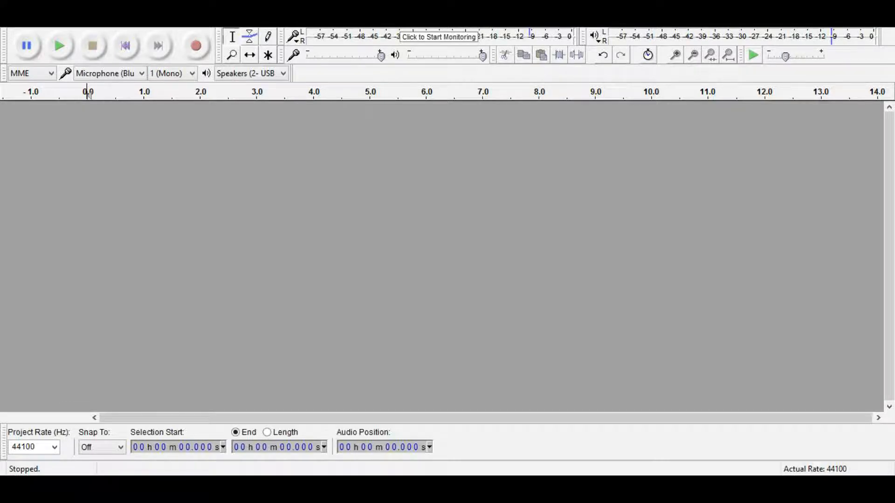
Step: Generate a Square, no alias tone at amplitude 0.8 lasting 30 seconds on a new mono track
{"action": "left_click", "coordinate": [162, 21]}
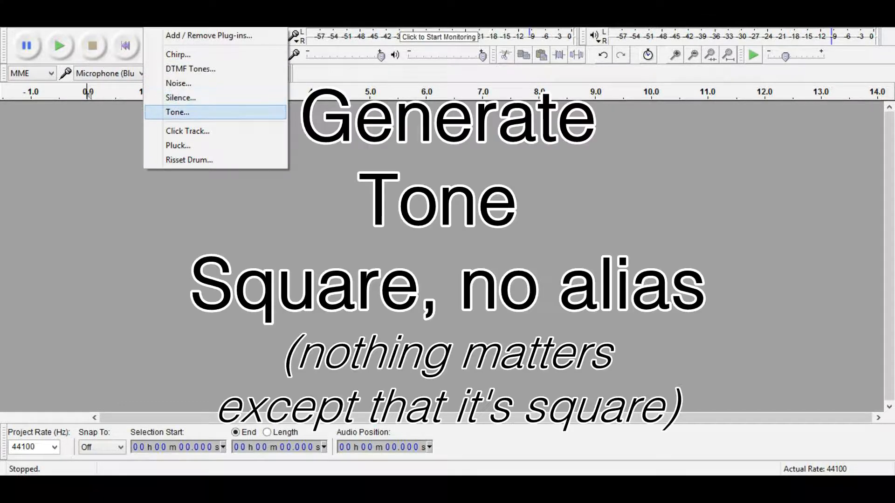
{"action": "key", "text": "Return"}
{"action": "left_click", "coordinate": [531, 199]}
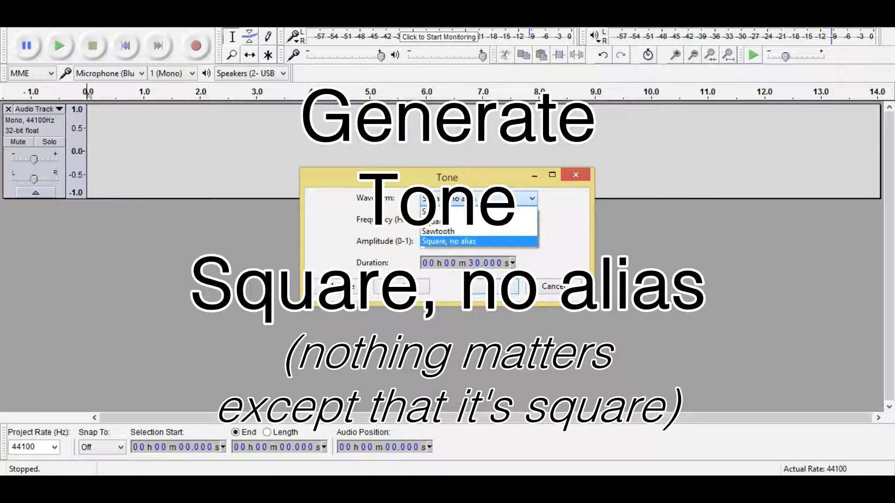
{"action": "left_click", "coordinate": [531, 199]}
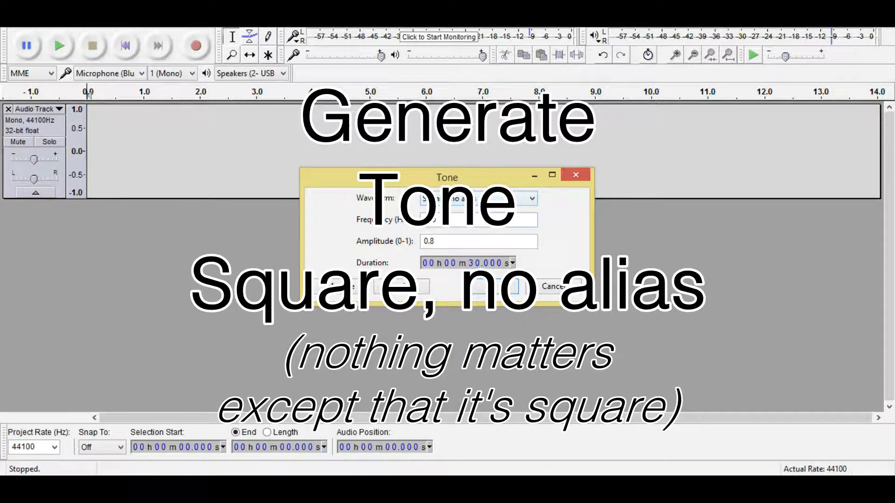
{"action": "left_click", "coordinate": [495, 287]}
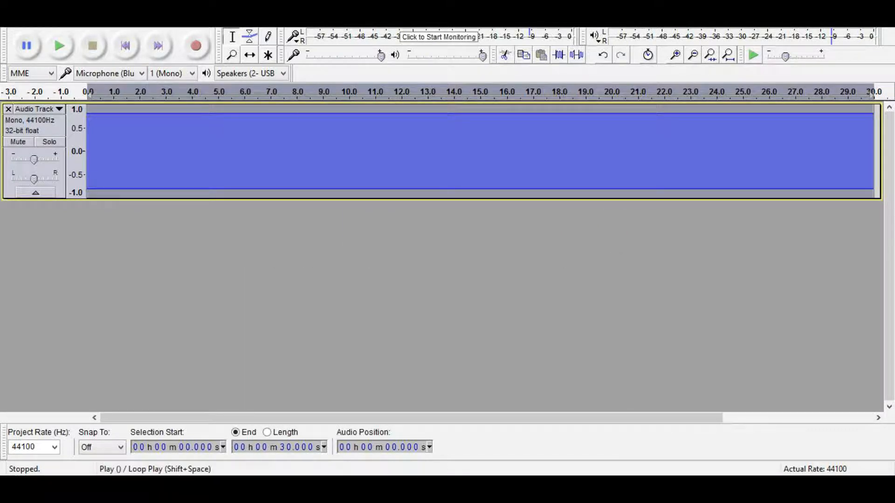
Step: Play the tone, then apply Change Pitch from C4 to E3 (-7.73 semitones)
{"action": "left_click", "coordinate": [59, 46]}
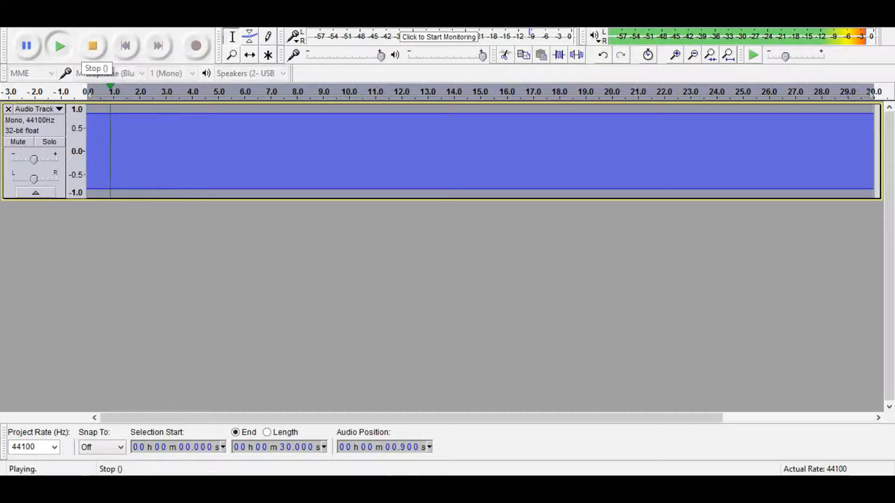
{"action": "left_click", "coordinate": [92, 47]}
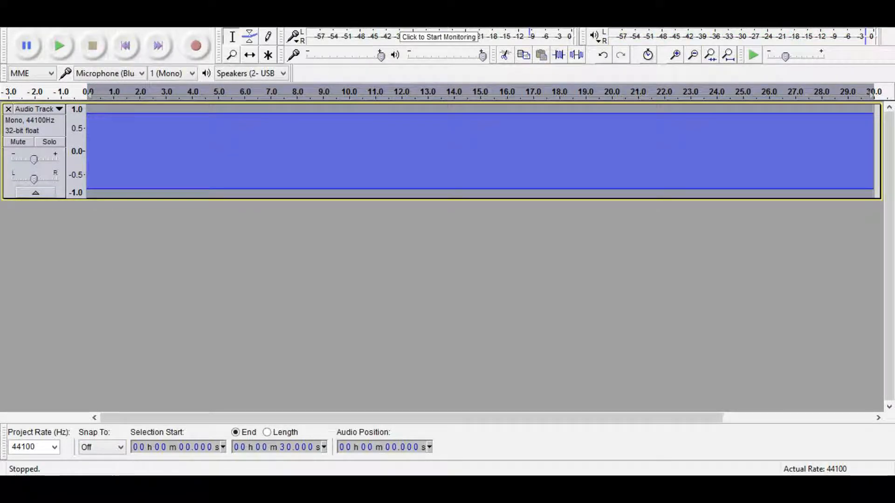
{"action": "left_click", "coordinate": [225, 21]}
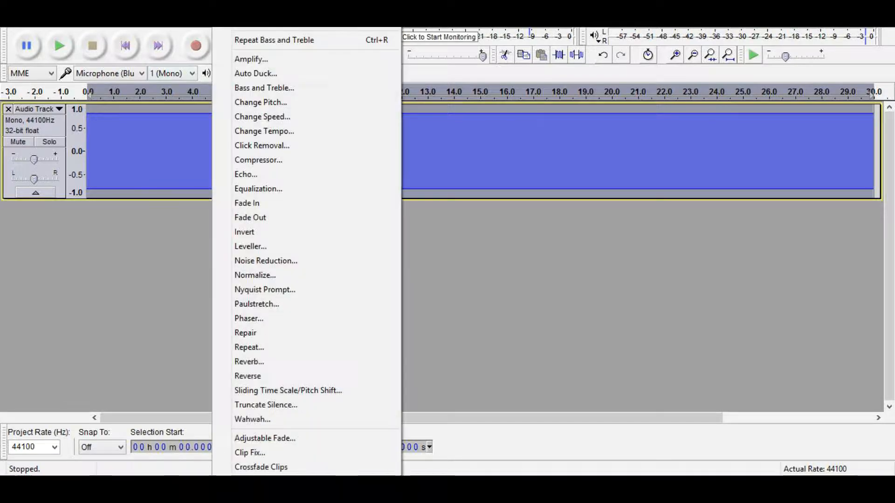
{"action": "left_click", "coordinate": [260, 102]}
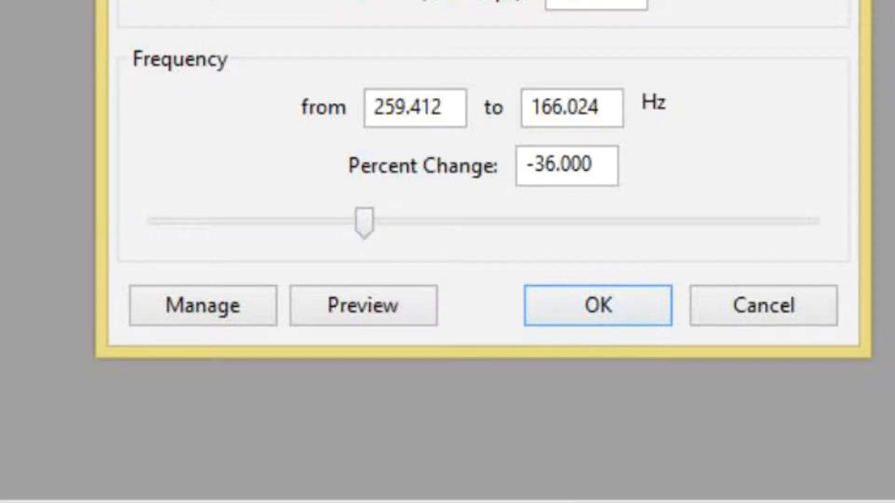
{"action": "key", "text": "Return"}
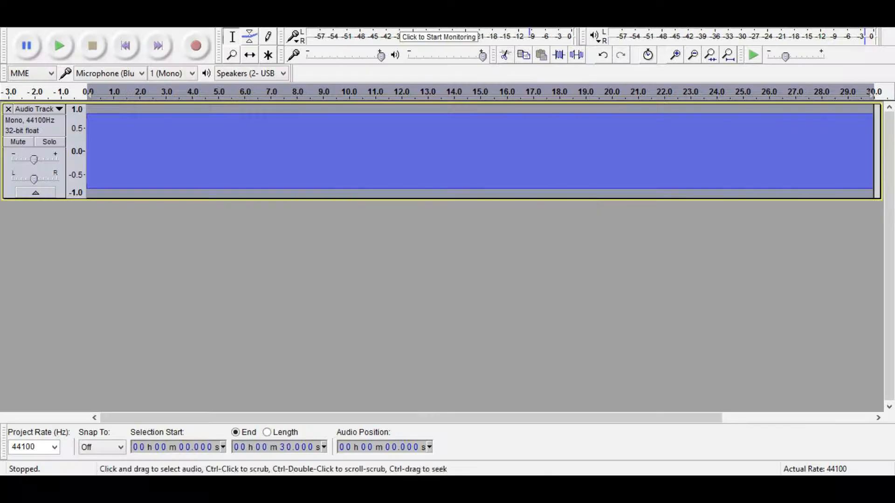
Step: Play the pitched-down tone to hear the E3 result
{"action": "left_click", "coordinate": [60, 46]}
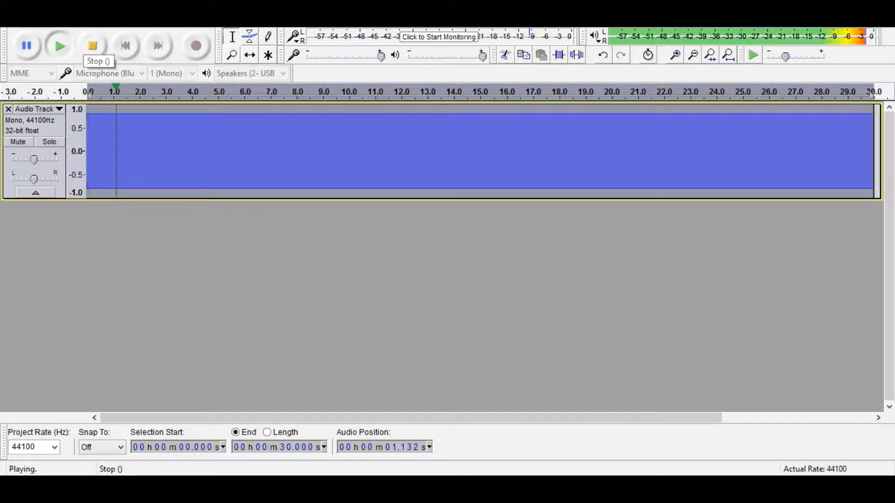
{"action": "left_click", "coordinate": [92, 45]}
{"action": "left_click", "coordinate": [224, 22]}
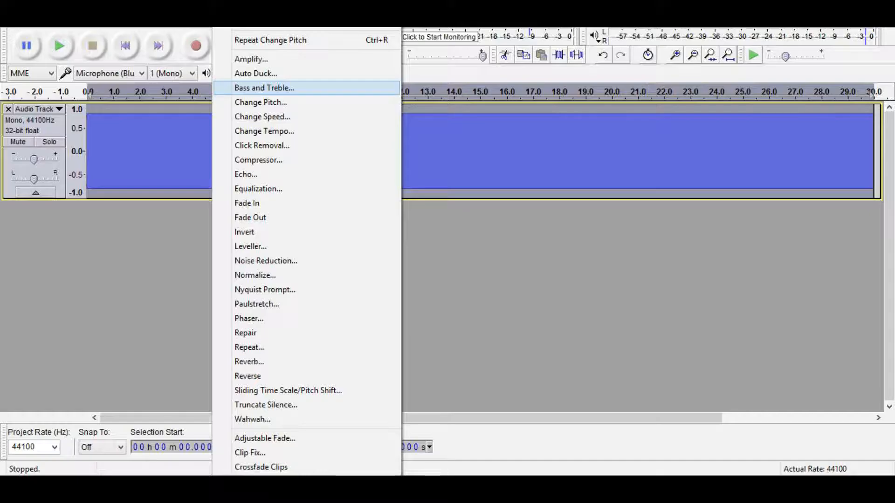
Step: Apply Bass and Treble with bass at 0 dB and treble at -30 dB, then play it
{"action": "left_click", "coordinate": [382, 260]}
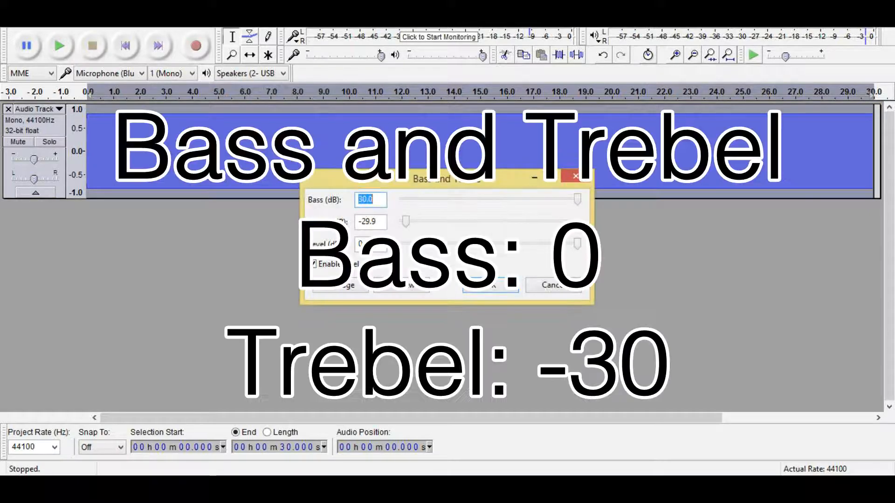
{"action": "left_click_drag", "start_coordinate": [578, 199], "coordinate": [491, 199]}
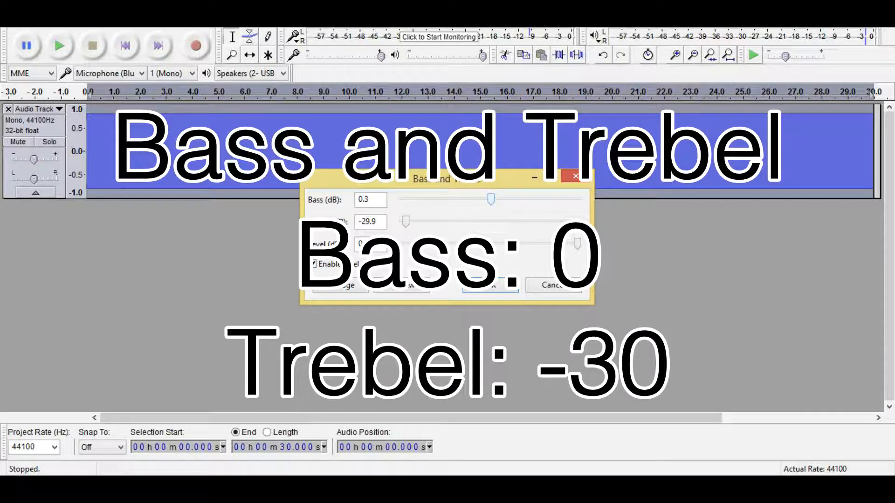
{"action": "left_click_drag", "start_coordinate": [405, 222], "coordinate": [403, 221]}
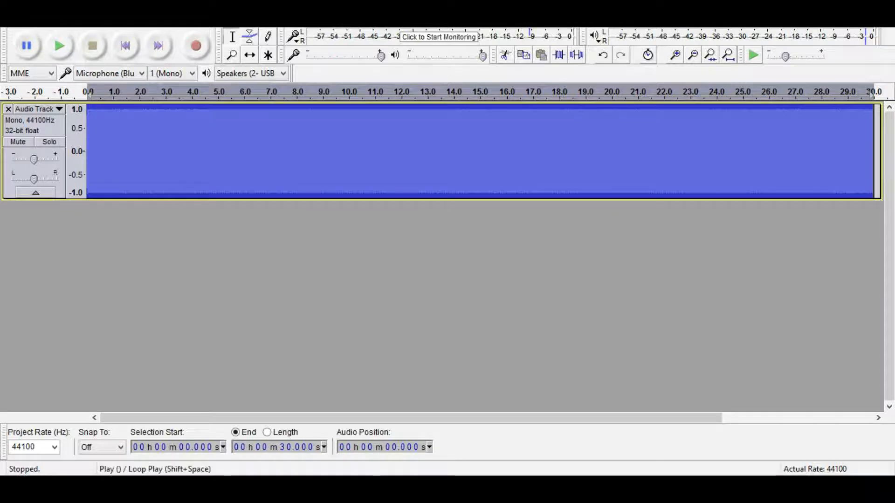
{"action": "left_click", "coordinate": [59, 46]}
{"action": "left_click", "coordinate": [93, 45]}
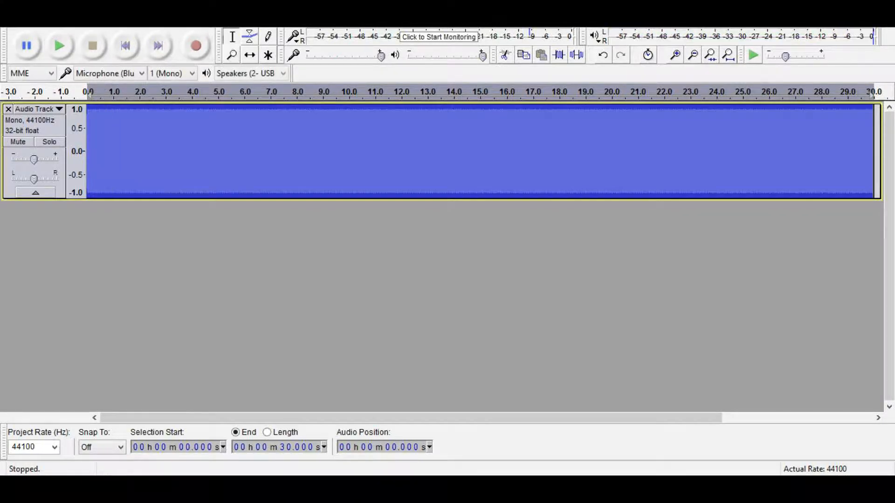
Step: Repeat the Bass and Treble effect on the tone and listen again
{"action": "left_click", "coordinate": [221, 23]}
{"action": "left_click", "coordinate": [261, 40]}
{"action": "left_click", "coordinate": [221, 22]}
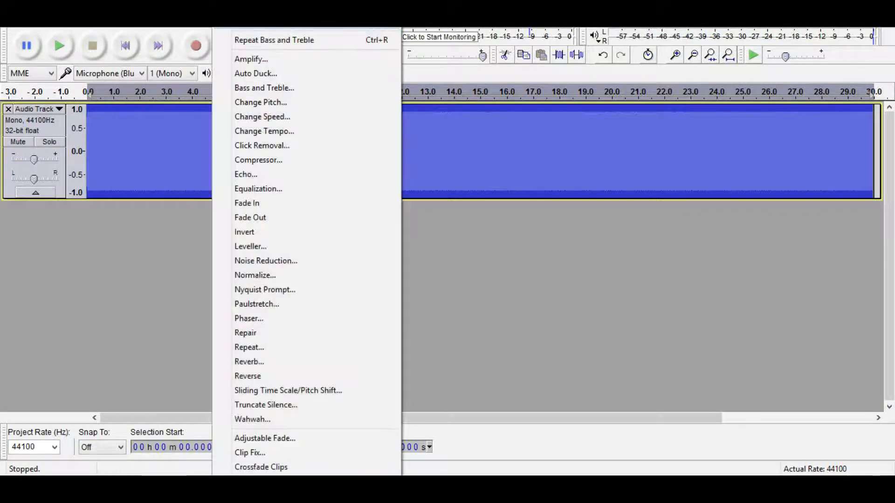
{"action": "left_click", "coordinate": [275, 40]}
{"action": "left_click", "coordinate": [59, 45]}
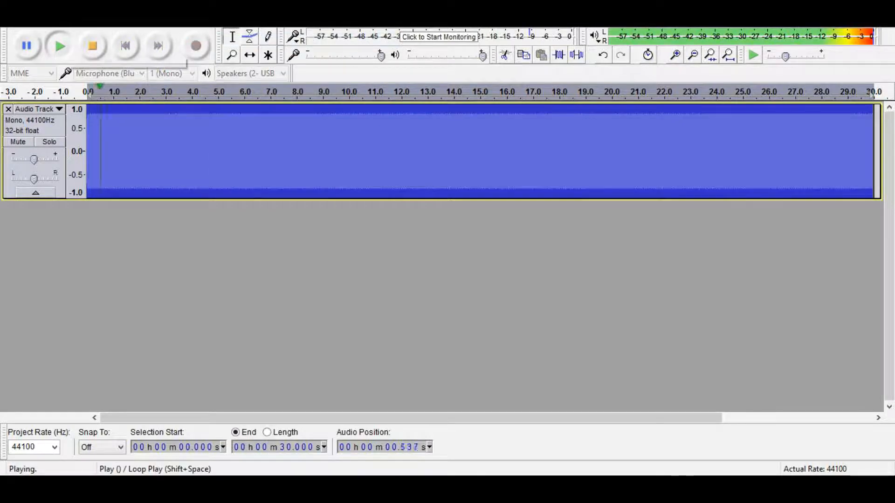
{"action": "left_click", "coordinate": [92, 46]}
{"action": "left_click", "coordinate": [221, 22]}
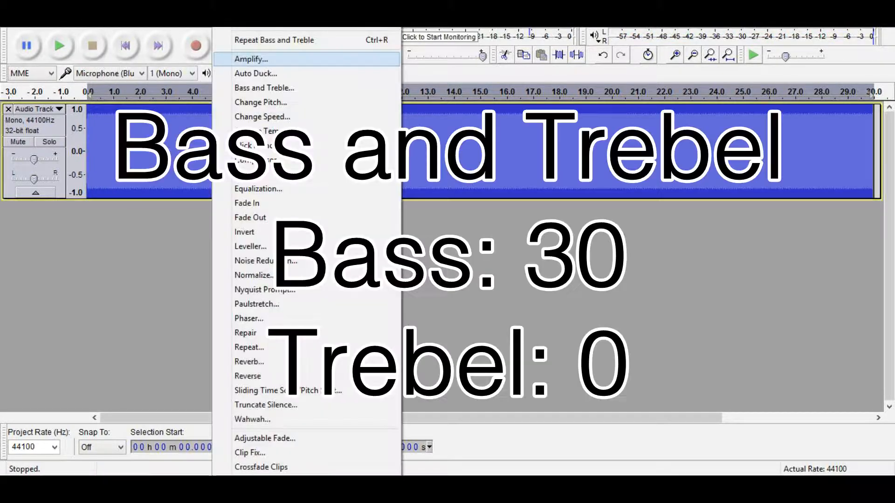
Step: Apply Bass and Treble with a 30 dB bass boost and treble back near 0 dB
{"action": "left_click", "coordinate": [264, 88]}
{"action": "left_click_drag", "start_coordinate": [402, 221], "coordinate": [578, 199]}
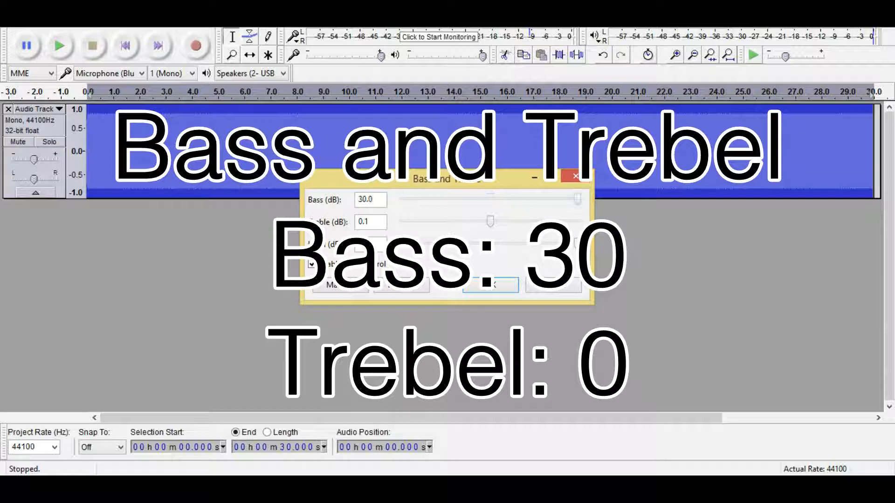
{"action": "left_click", "coordinate": [490, 286]}
{"action": "left_click", "coordinate": [198, 21]}
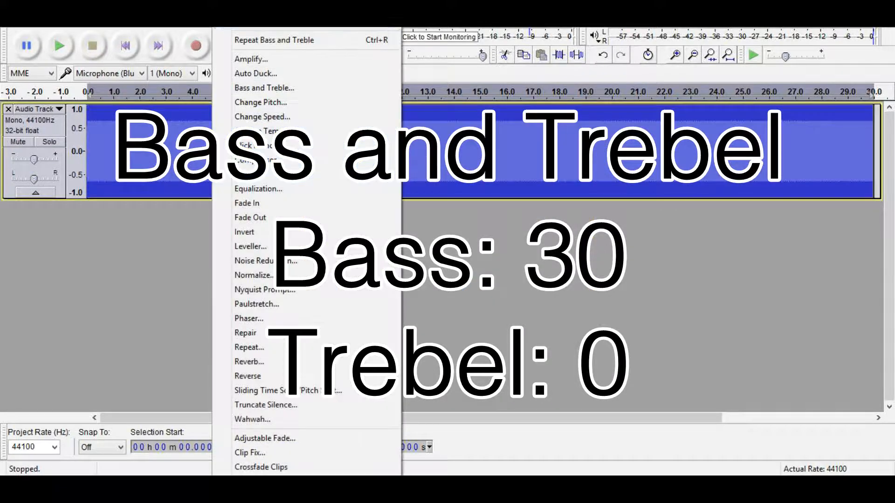
{"action": "key", "text": "Escape"}
Step: Play the bass-boosted tone, stop it, and play it again from the start
{"action": "left_click", "coordinate": [59, 45]}
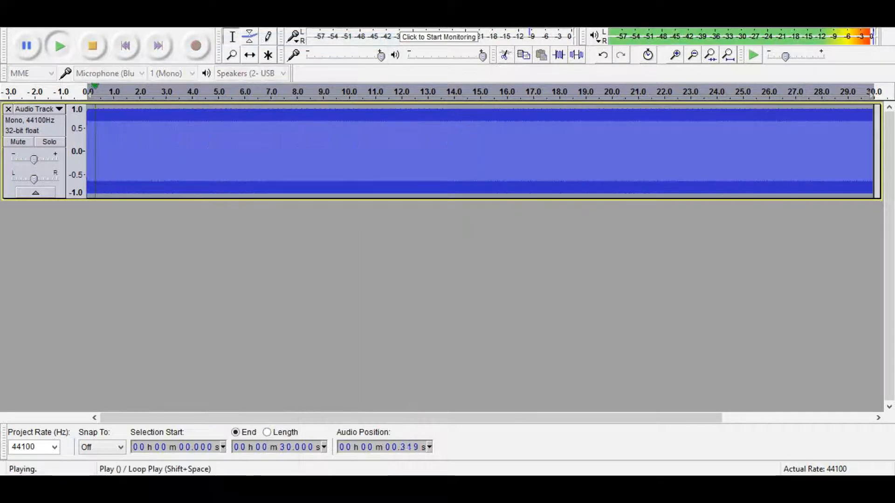
{"action": "left_click", "coordinate": [93, 46]}
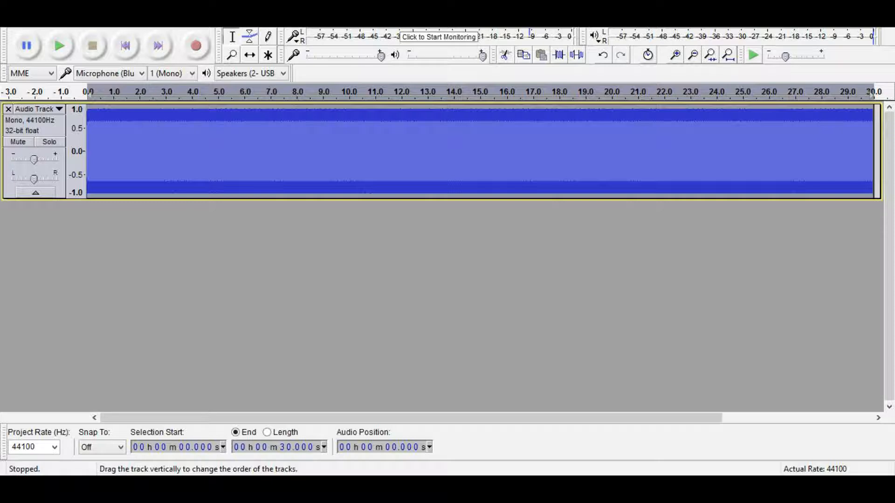
{"action": "left_click", "coordinate": [59, 45]}
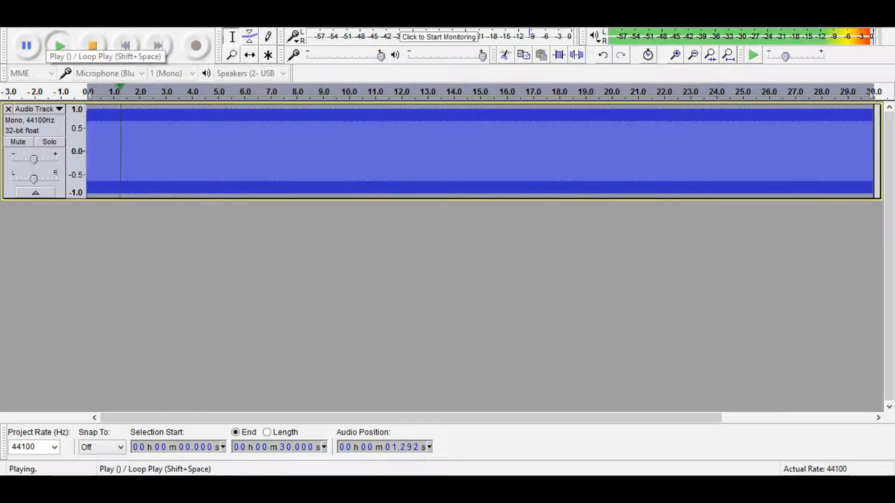
Step: Stop playback and turn the track gain down to -10 dB
{"action": "left_click", "coordinate": [92, 45]}
{"action": "left_click_drag", "start_coordinate": [33, 159], "coordinate": [28, 160]}
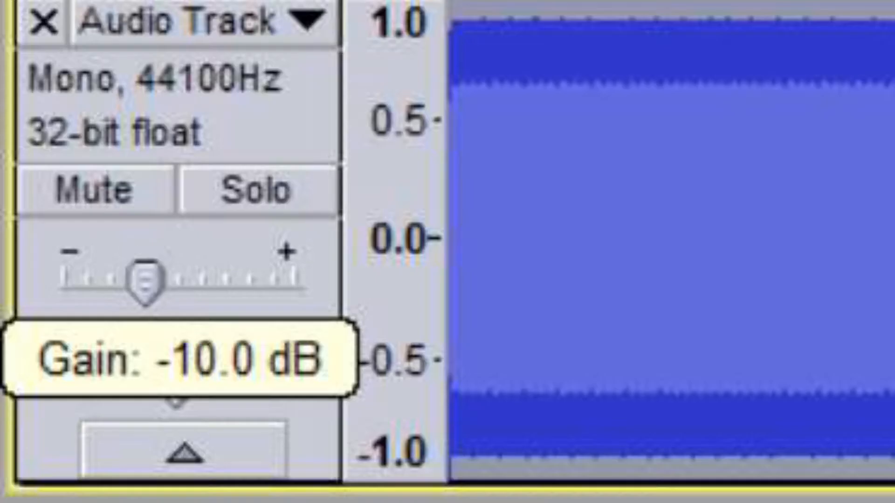
{"action": "left_click_drag", "start_coordinate": [145, 279], "coordinate": [145, 280]}
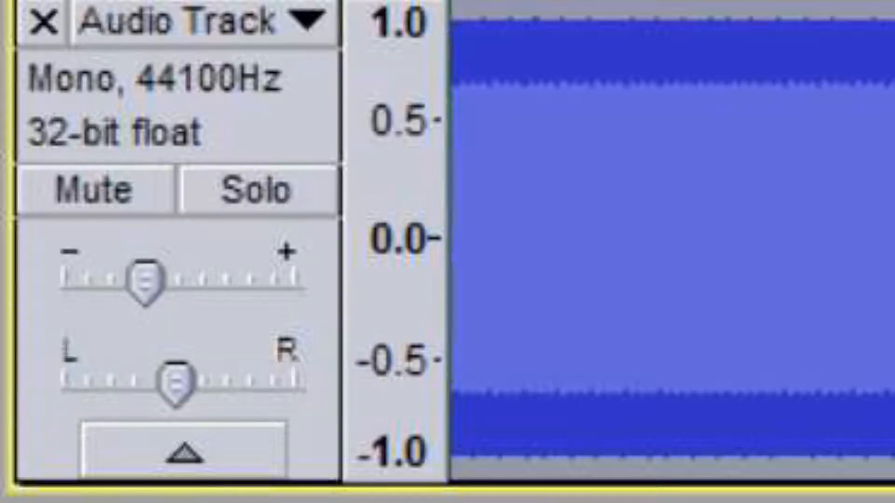
{"action": "left_click", "coordinate": [92, 46]}
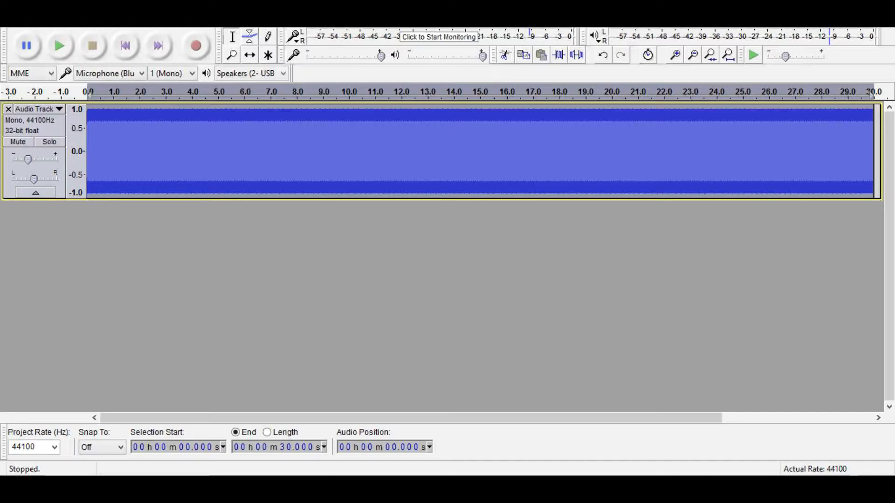
Step: Apply Change Pitch to lower the tone, then listen to the result
{"action": "left_click", "coordinate": [200, 20]}
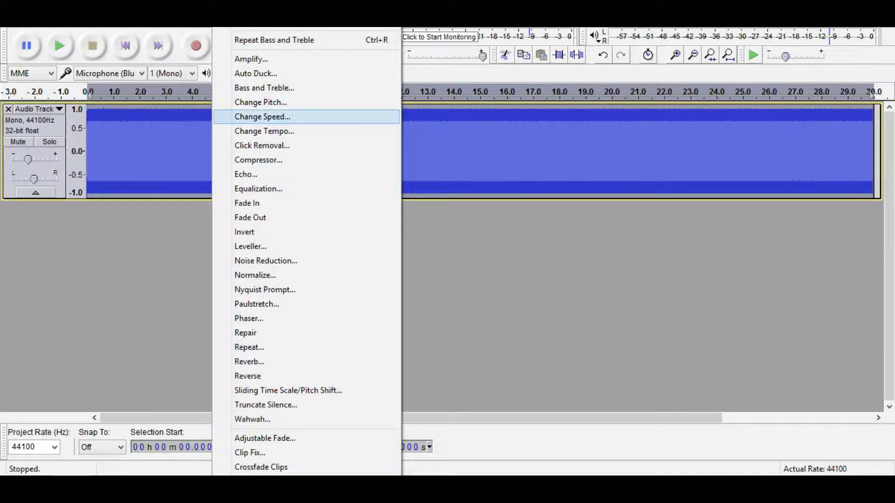
{"action": "left_click", "coordinate": [260, 103]}
{"action": "left_click", "coordinate": [490, 338]}
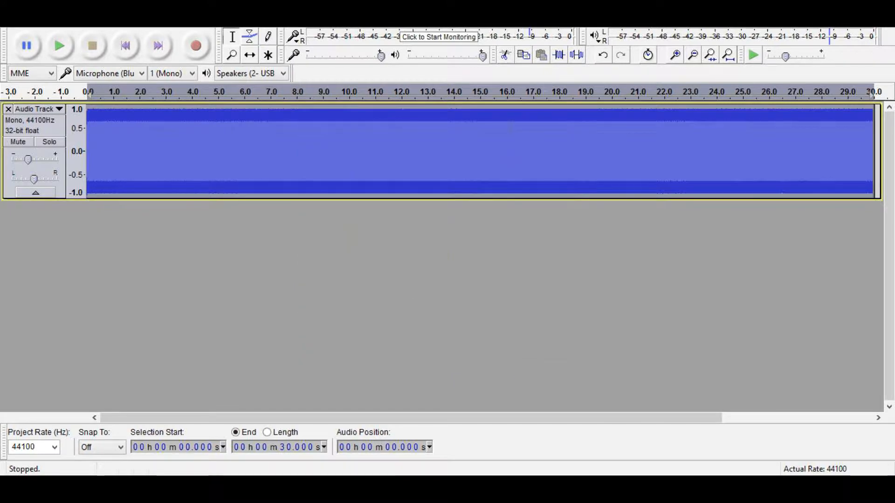
{"action": "left_click", "coordinate": [60, 45]}
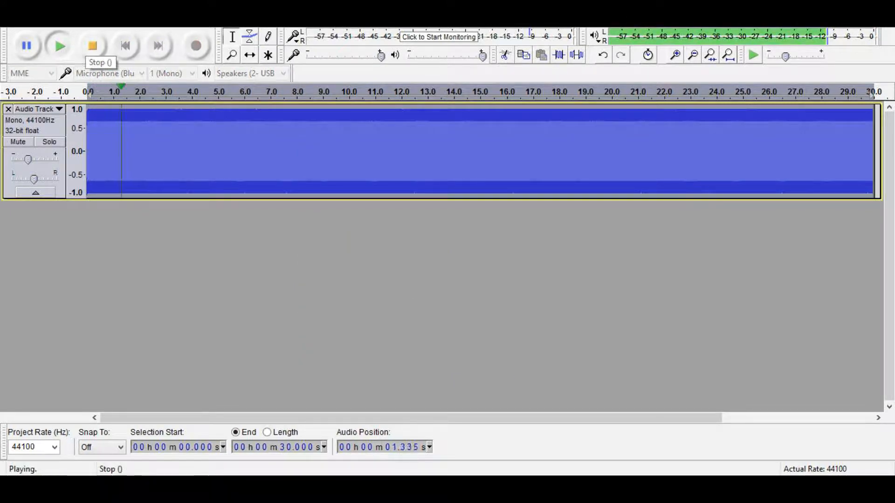
{"action": "left_click", "coordinate": [93, 46]}
Step: Repeat the pitch change for a further drop and listen again
{"action": "left_click", "coordinate": [222, 21]}
{"action": "left_click", "coordinate": [276, 40]}
{"action": "left_click", "coordinate": [60, 46]}
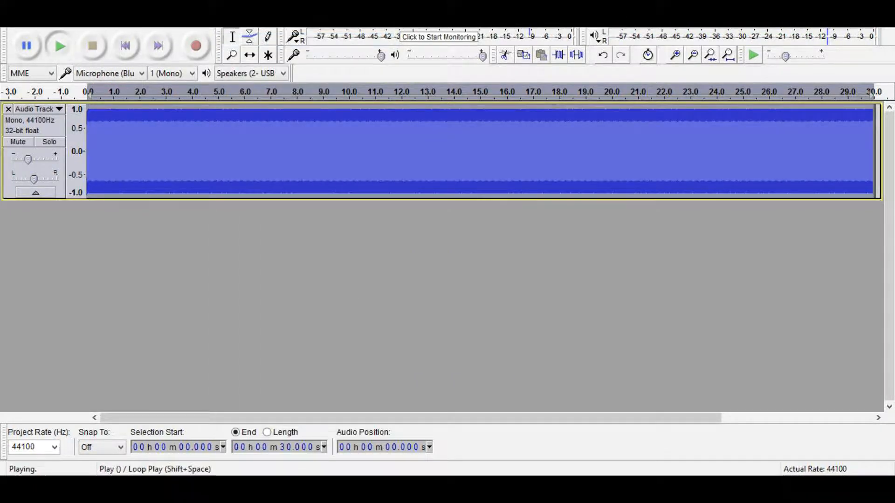
{"action": "left_click", "coordinate": [92, 46]}
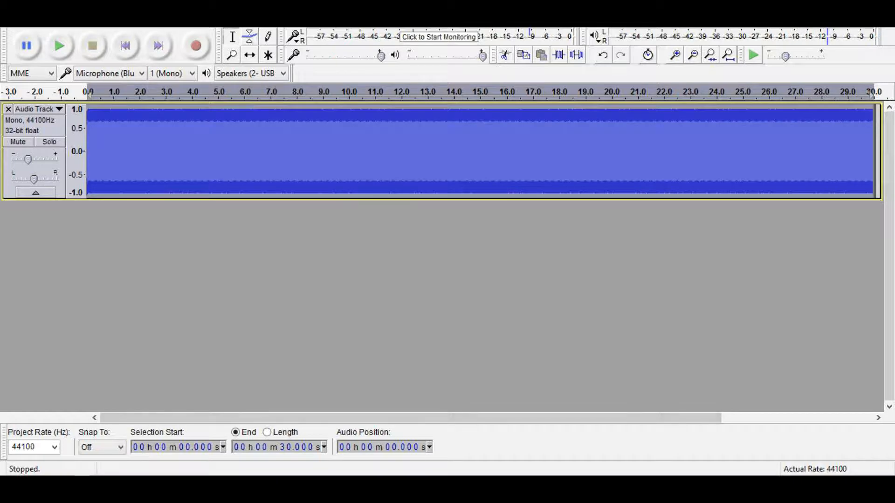
Step: Switch to FL Studio and audition the pattern containing the my subbass sample
{"action": "mouse_move", "coordinate": [215, 480]}
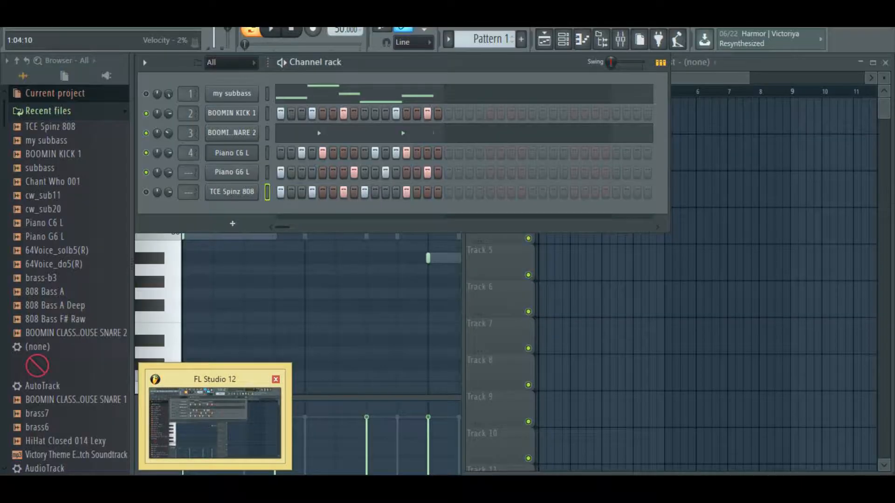
{"action": "left_click", "coordinate": [215, 419]}
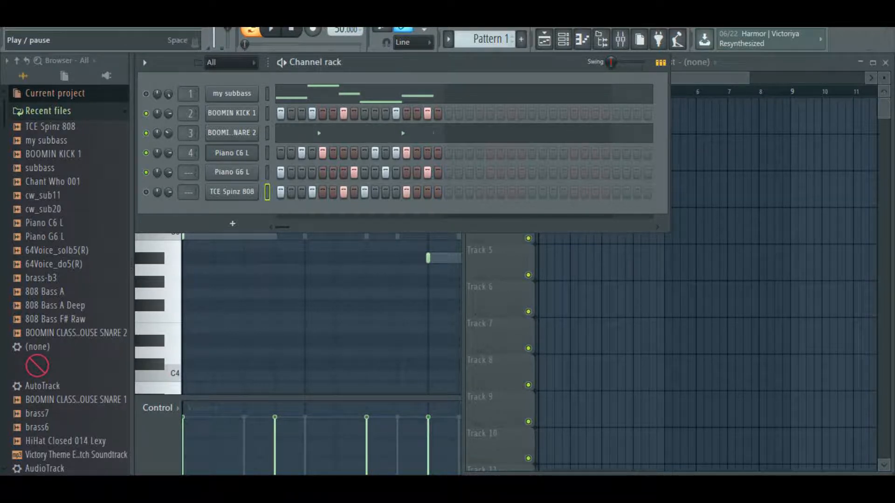
{"action": "left_click", "coordinate": [271, 29]}
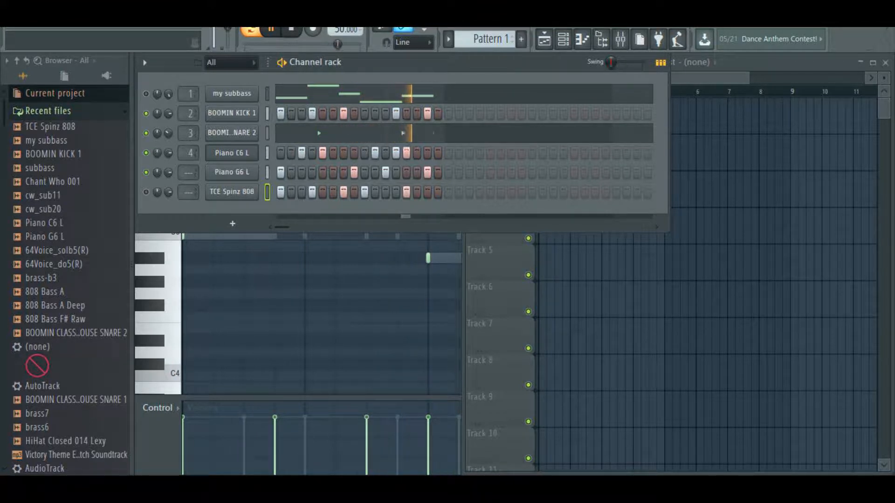
{"action": "left_click", "coordinate": [291, 29]}
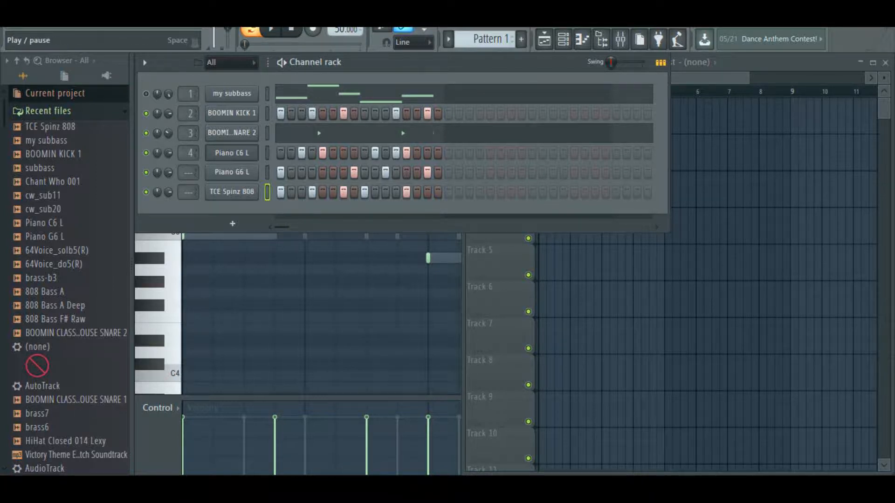
Step: Replay the pattern, then mute TCE Spinz 808 and play it without the 808
{"action": "key", "text": "space"}
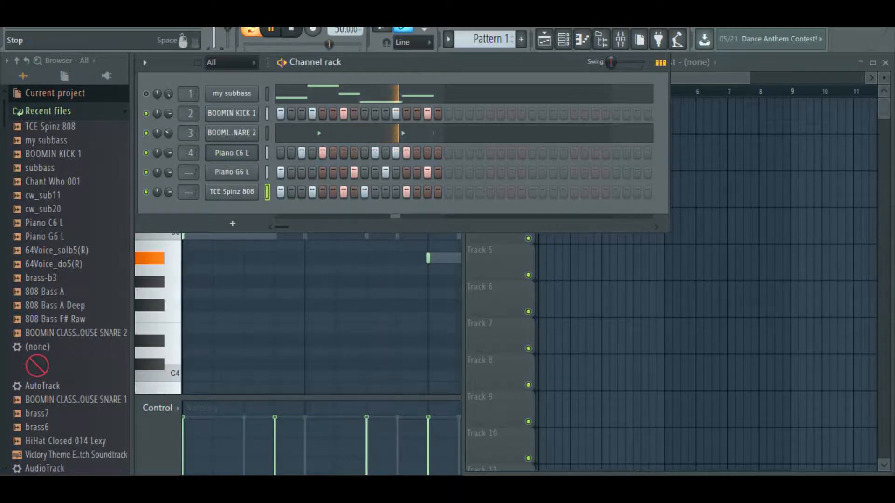
{"action": "key", "text": "space"}
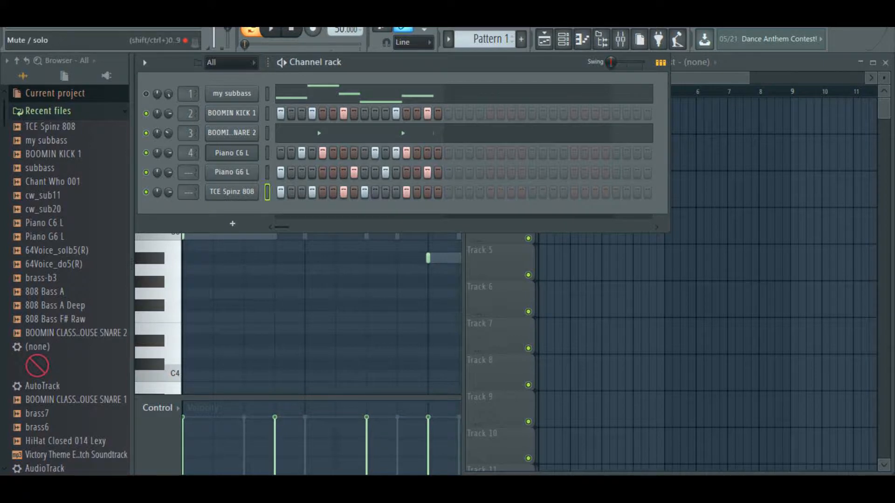
{"action": "left_click", "coordinate": [146, 192]}
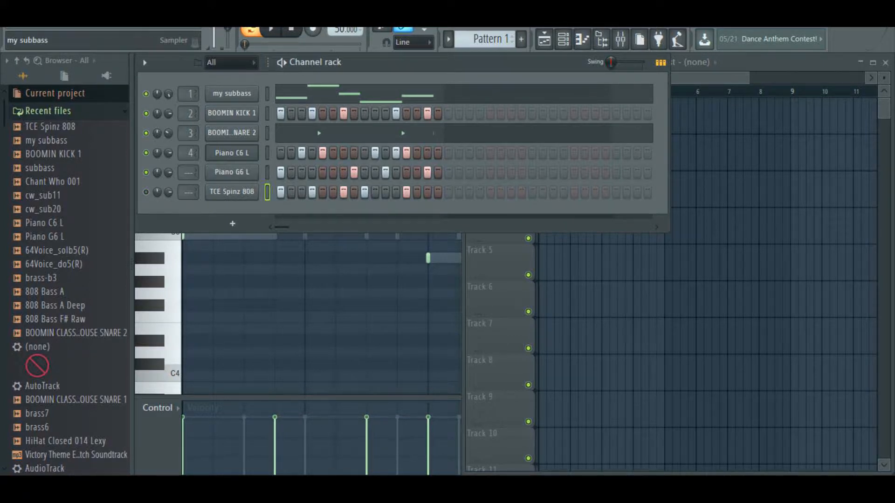
{"action": "key", "text": "space"}
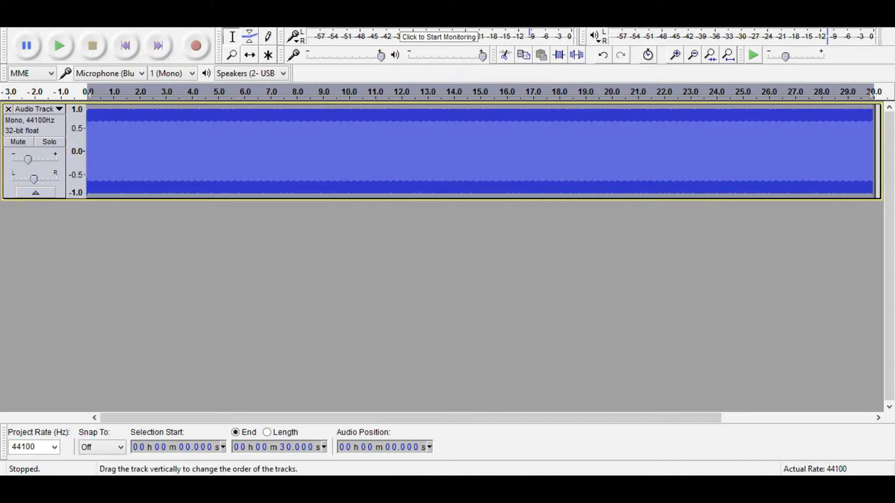
Step: Nudge the Audacity track gain slider slightly above -10 dB
{"action": "left_click", "coordinate": [28, 160]}
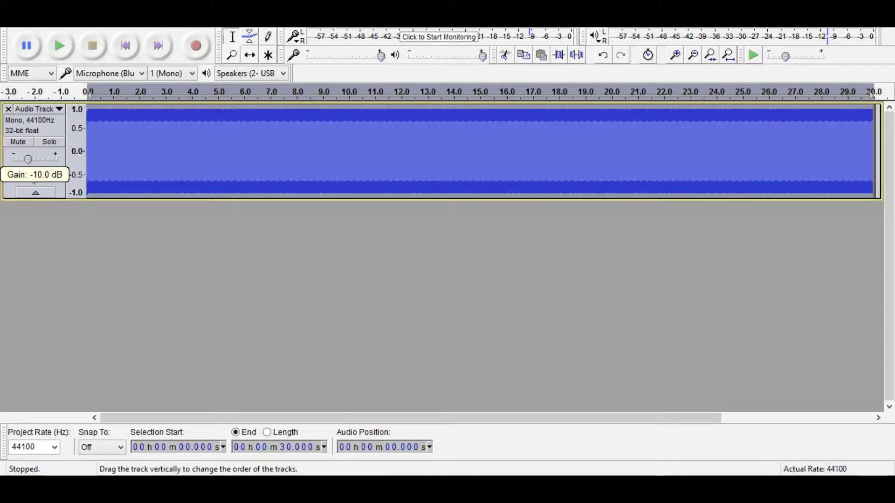
{"action": "left_click_drag", "start_coordinate": [28, 159], "coordinate": [31, 159]}
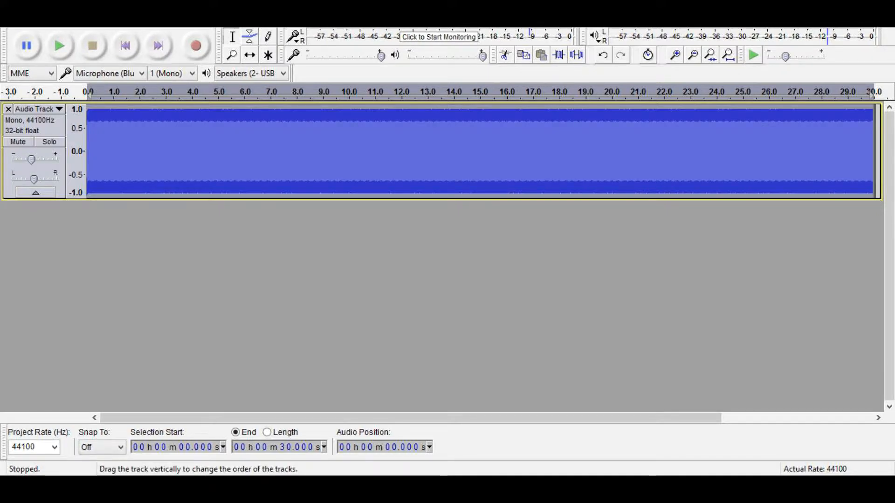